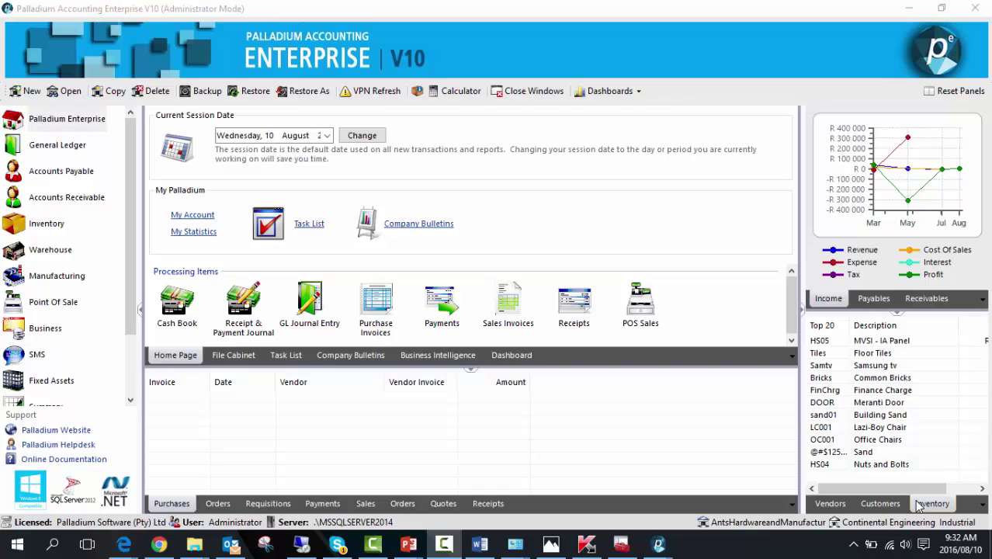
# Step: Open the PRICETUTORIAL pricelist from Inventory Maintenance and select its 2016/01/01 price period
pyautogui.click(43, 233)
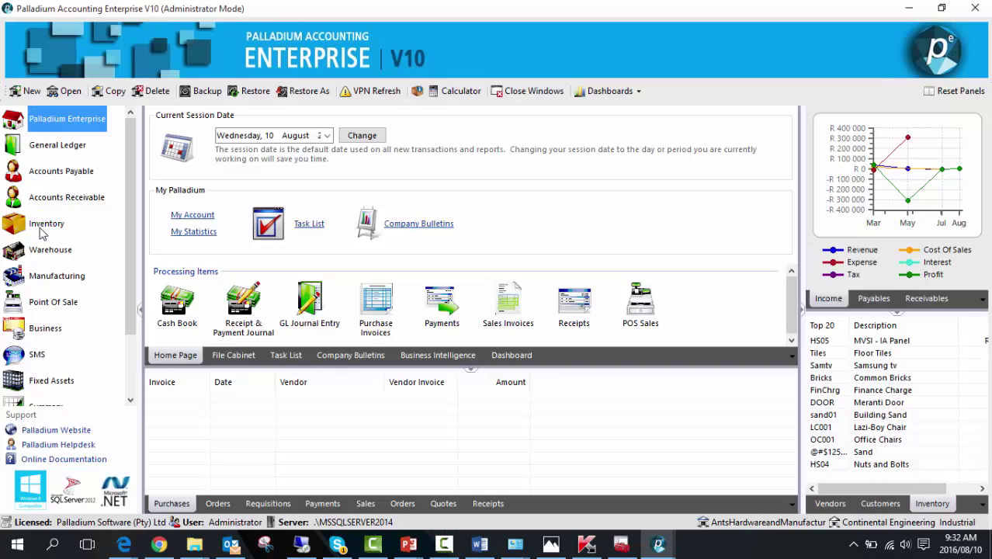
pyautogui.click(42, 231)
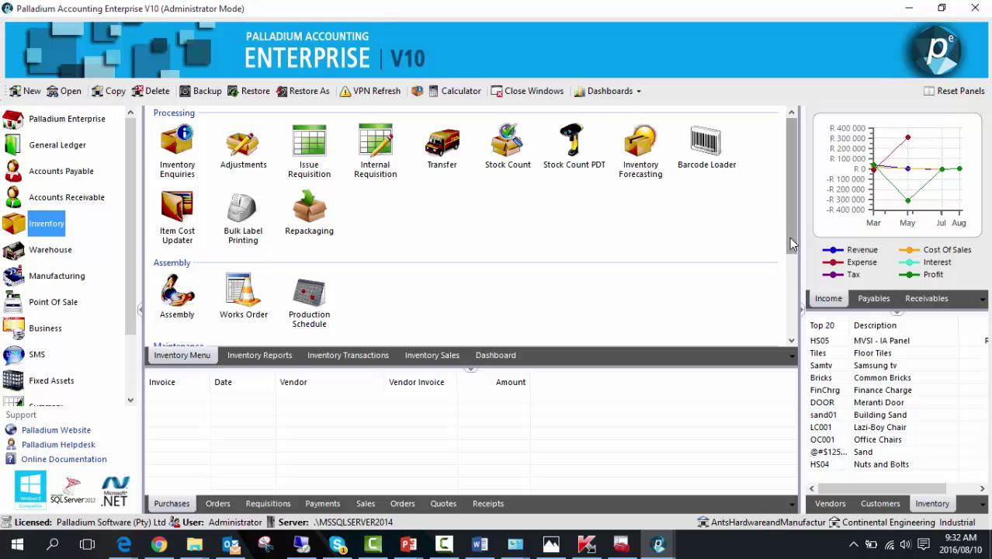
pyautogui.moveTo(792, 243); pyautogui.dragTo(788, 315)
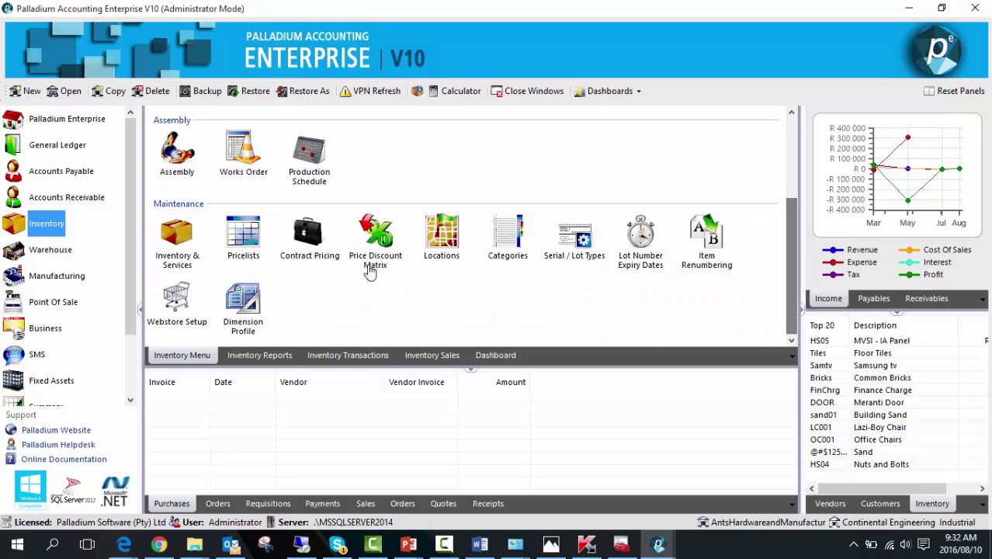
pyautogui.click(236, 242)
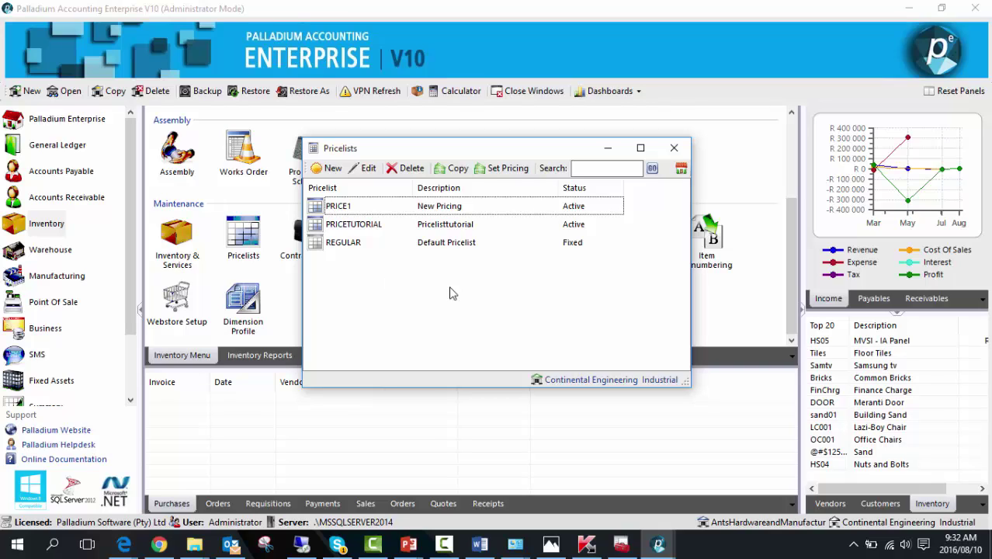
pyautogui.doubleClick(425, 225)
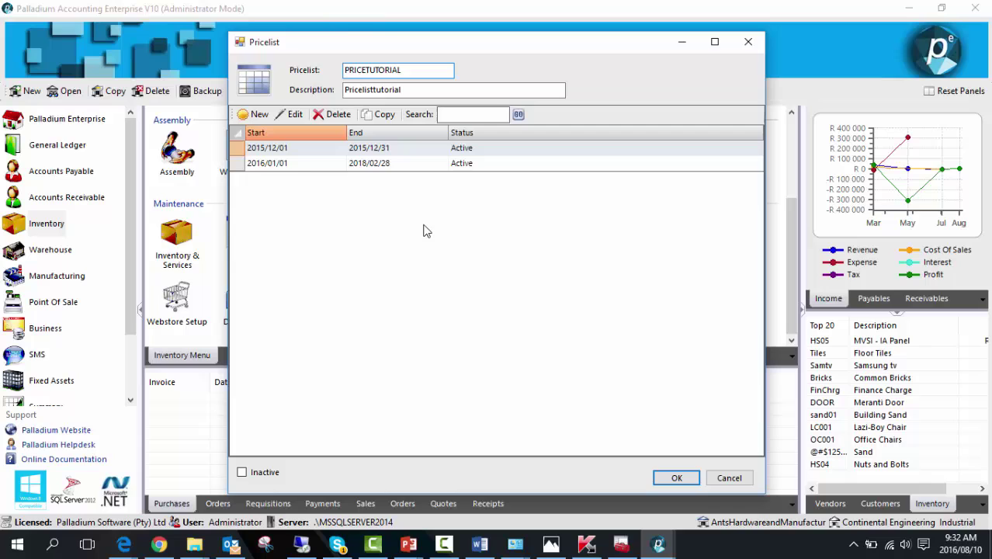
pyautogui.click(310, 165)
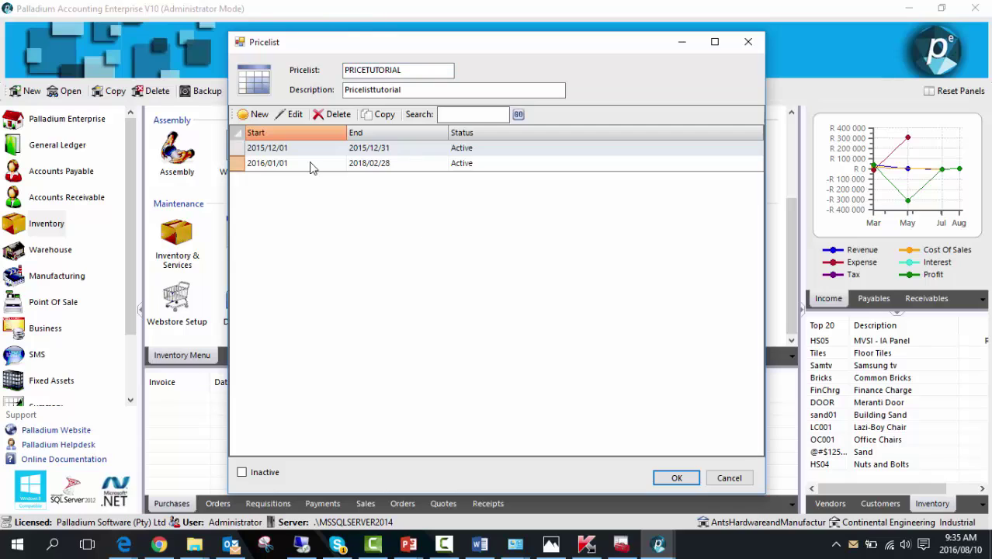
# Step: Edit the 2016/01/01 period and change Sand's sell price from 12,00 to 22,00
pyautogui.doubleClick(310, 167)
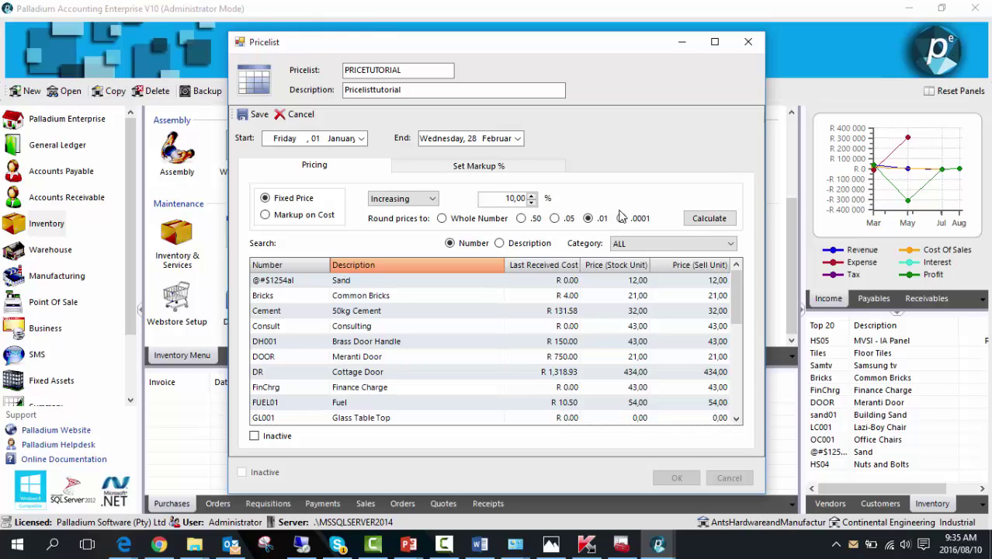
pyautogui.click(691, 280)
pyautogui.press('Delete')
pyautogui.write('2')
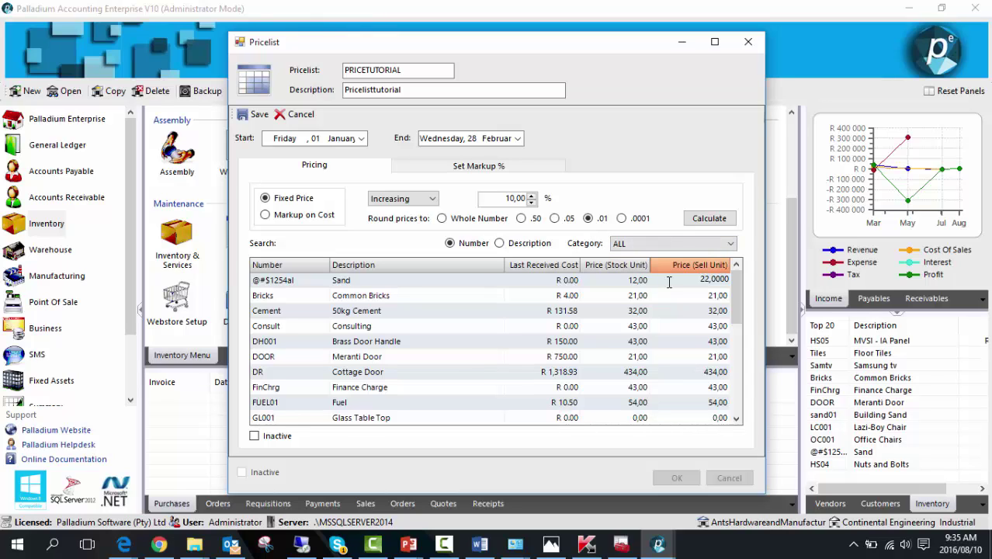
# Step: Filter the items to the FINCHRG category, reset to ALL, and keep prices on Increasing
pyautogui.click(642, 245)
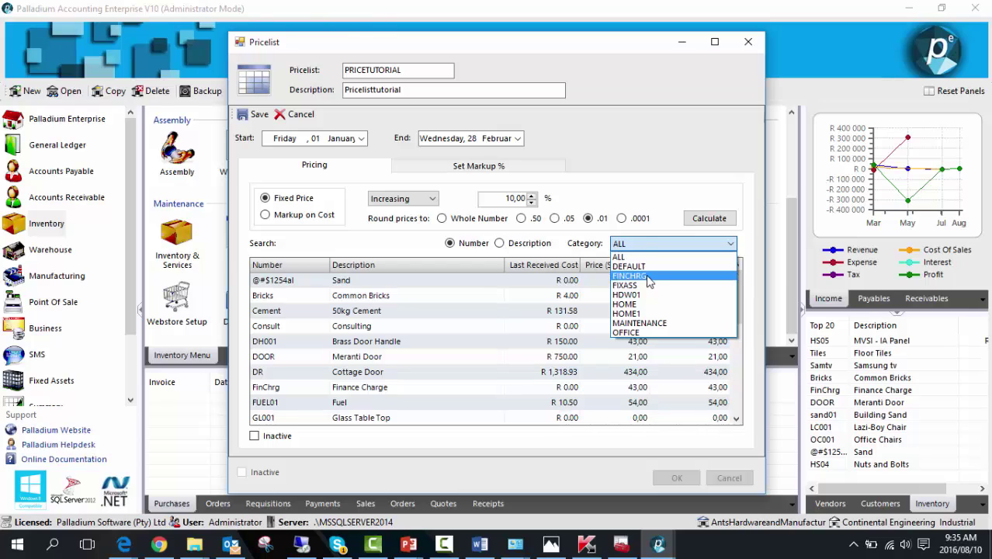
pyautogui.click(649, 276)
pyautogui.click(669, 245)
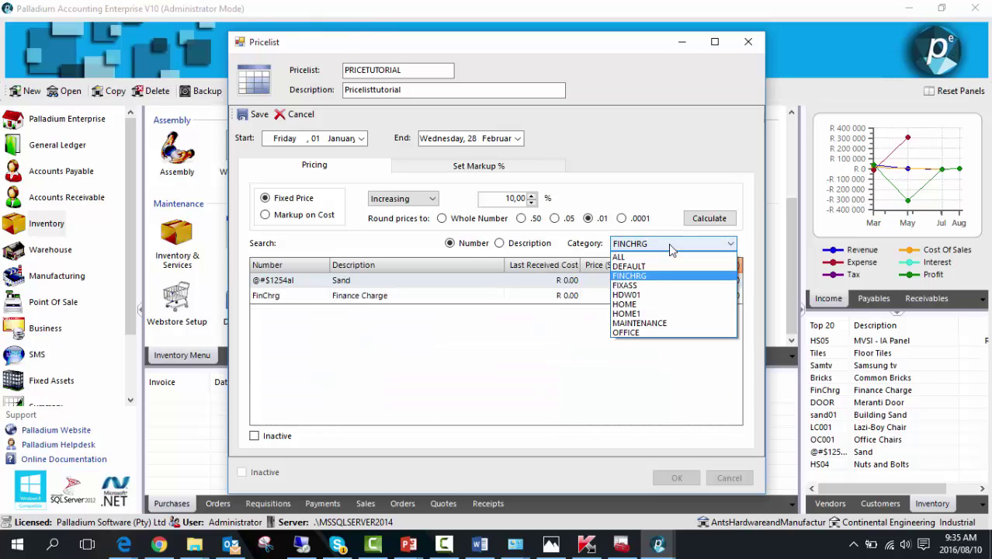
pyautogui.click(660, 256)
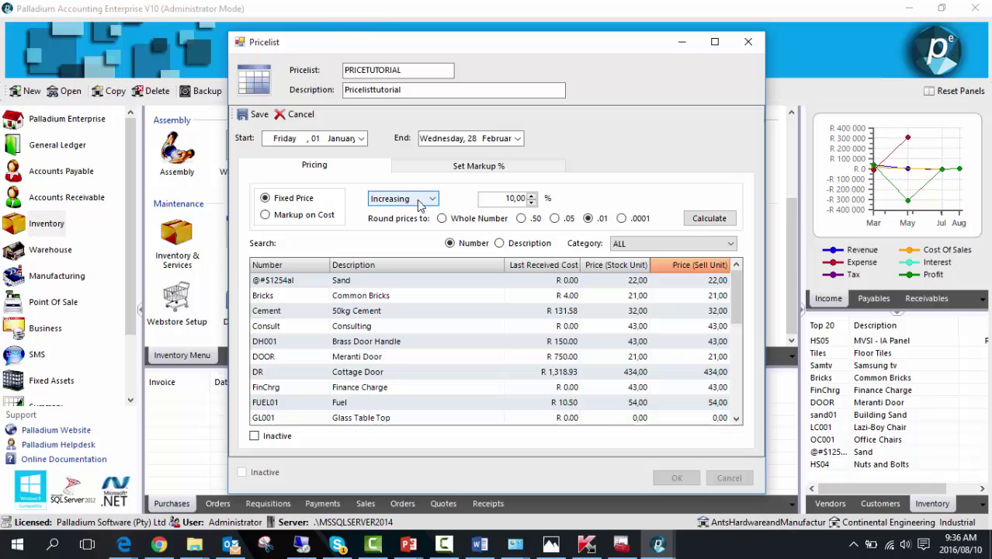
pyautogui.click(418, 205)
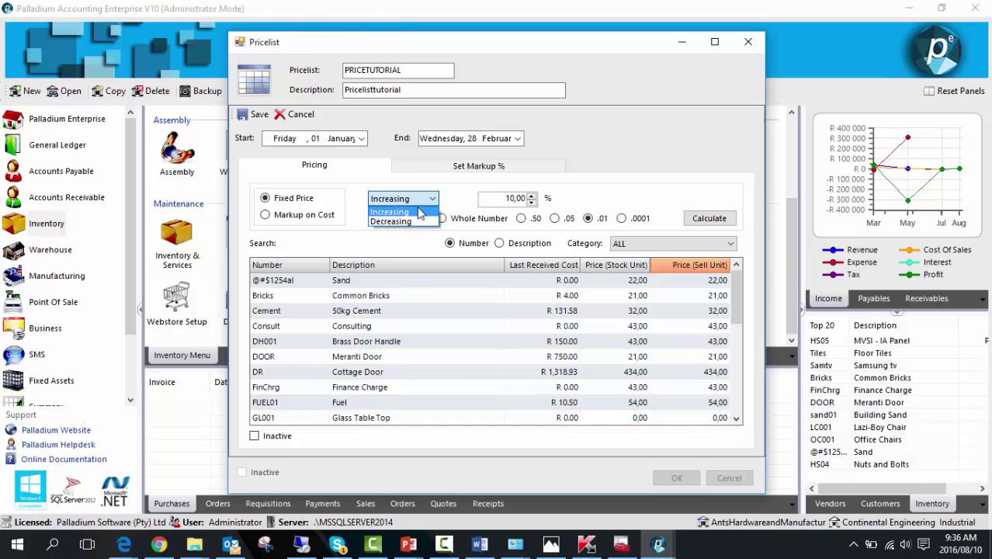
pyautogui.click(418, 208)
# Step: Apply a 15% price increase three times, raising Sand to 33,46, then view the category markups
pyautogui.click(510, 201)
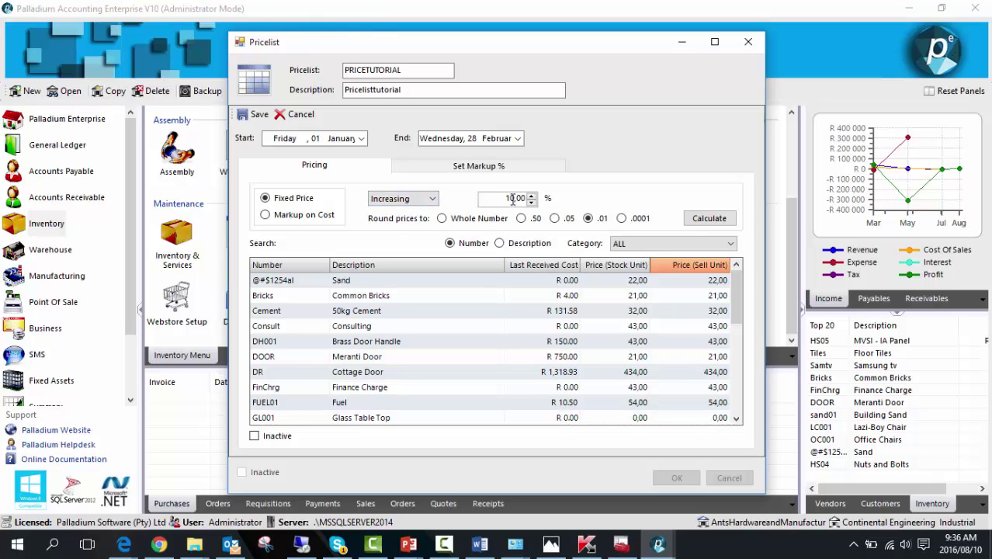
pyautogui.press('BackSpace')
pyautogui.write('5')
pyautogui.click(702, 224)
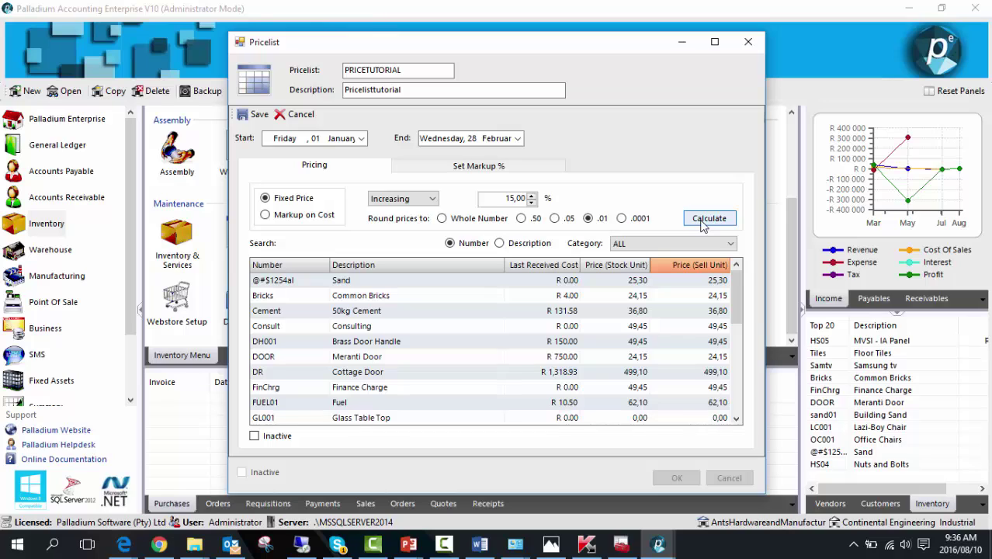
pyautogui.click(703, 224)
pyautogui.click(702, 224)
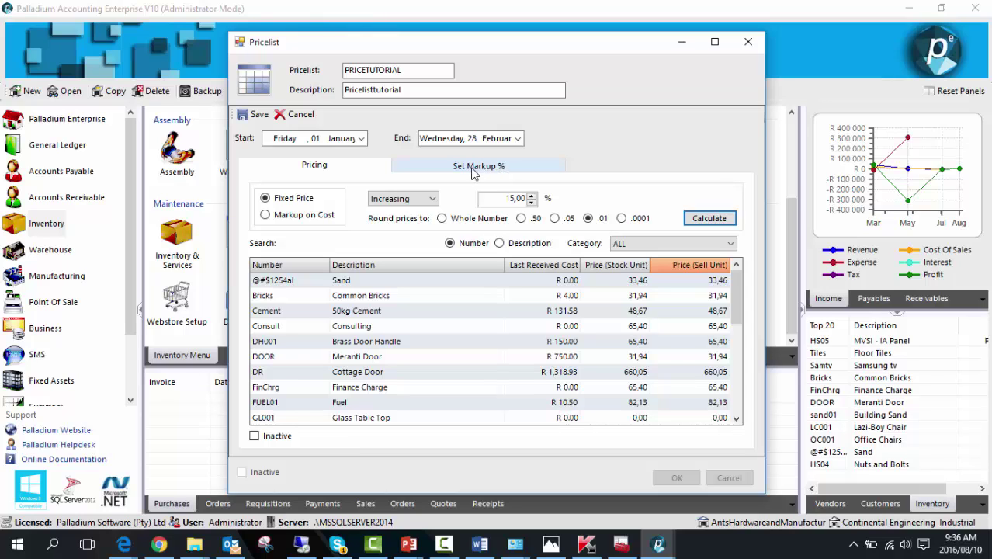
pyautogui.click(475, 166)
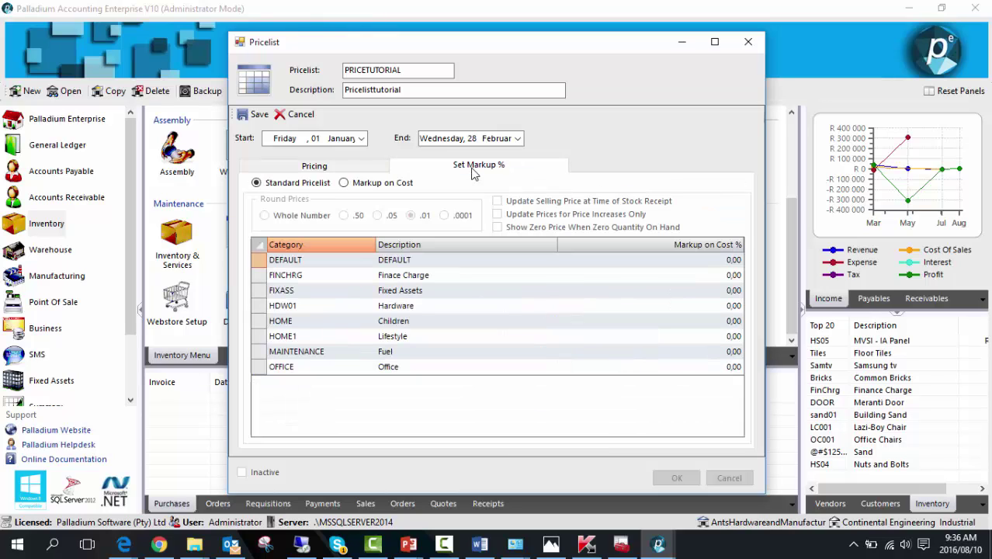
# Step: Close the PRICETUTORIAL pricelist windows, saving the pricelist as markup on cost
pyautogui.click(499, 202)
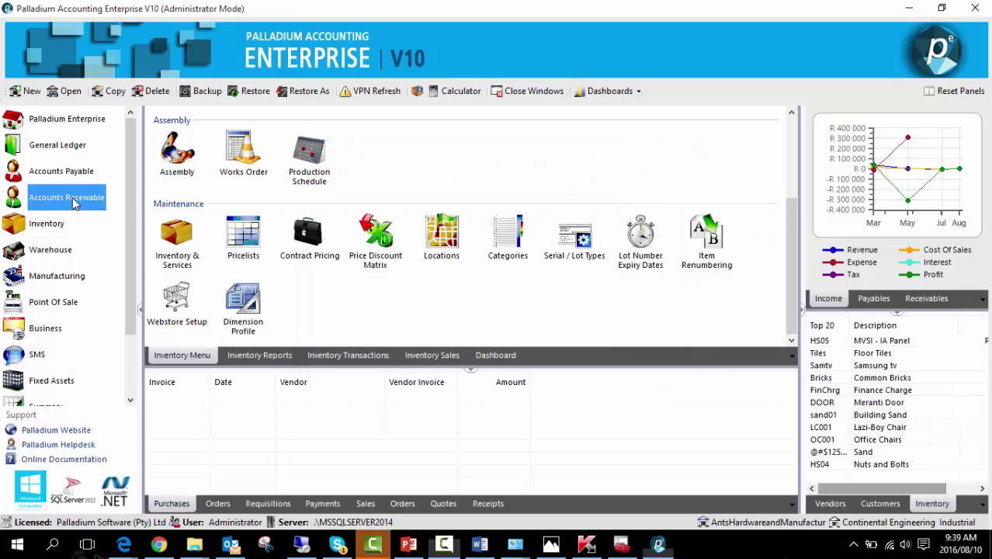
# Step: Switch the first customer's pricelist from REGULAR to PRICETUTORIAL in their account settings
pyautogui.moveTo(790, 234); pyautogui.dragTo(784, 298)
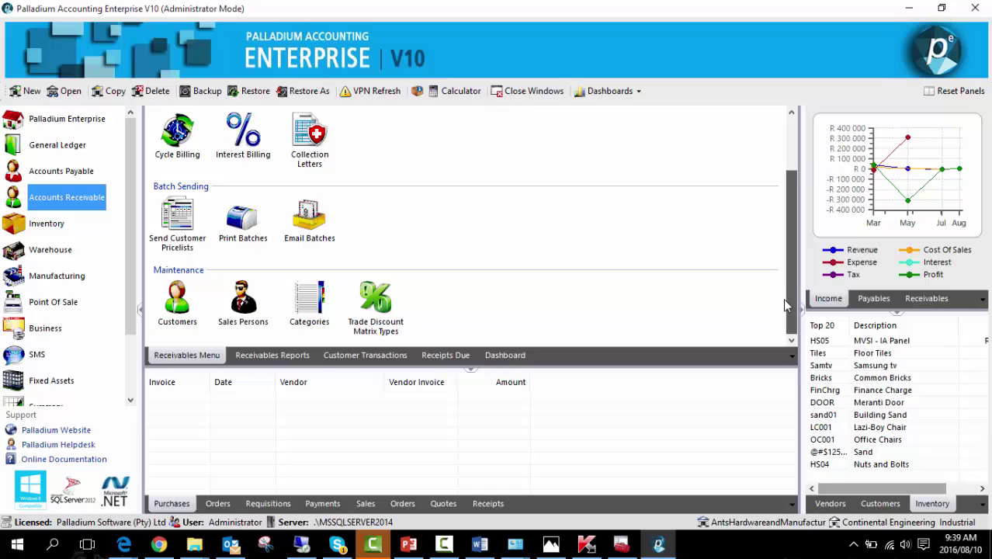
pyautogui.click(177, 304)
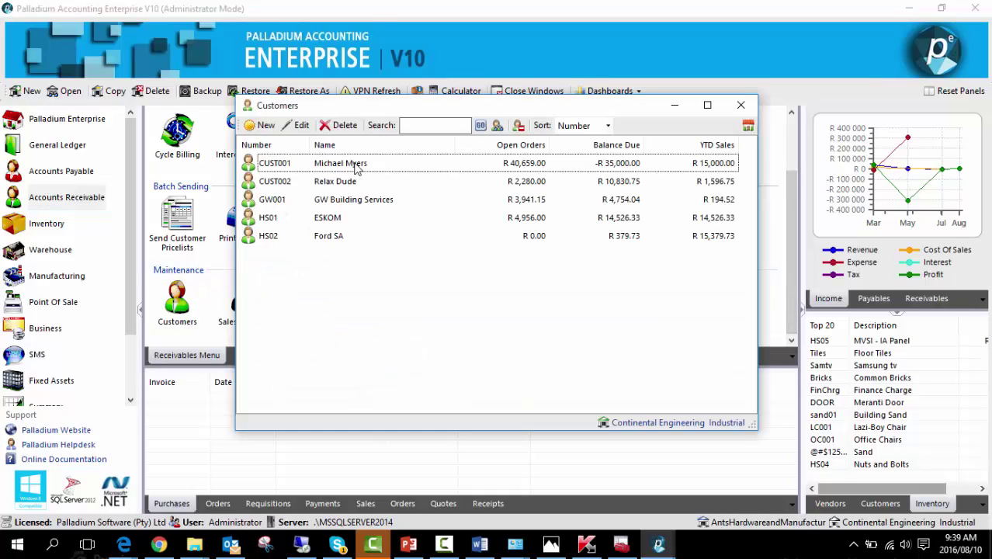
pyautogui.doubleClick(354, 165)
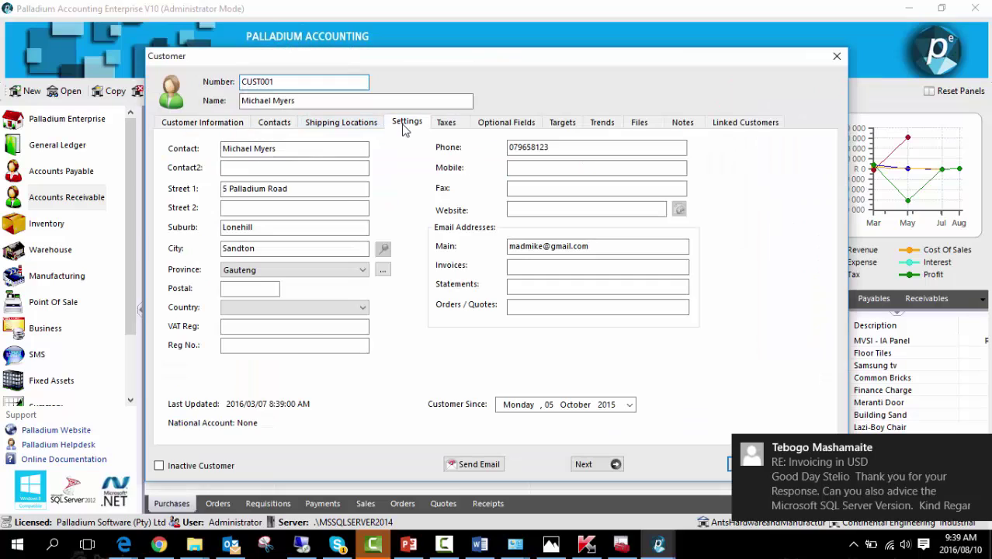
pyautogui.click(405, 124)
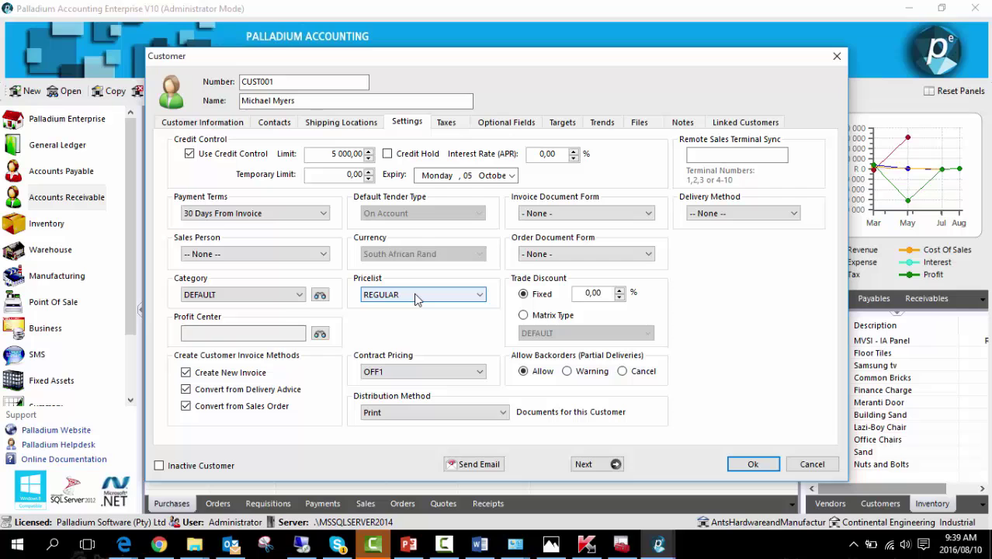
pyautogui.click(478, 294)
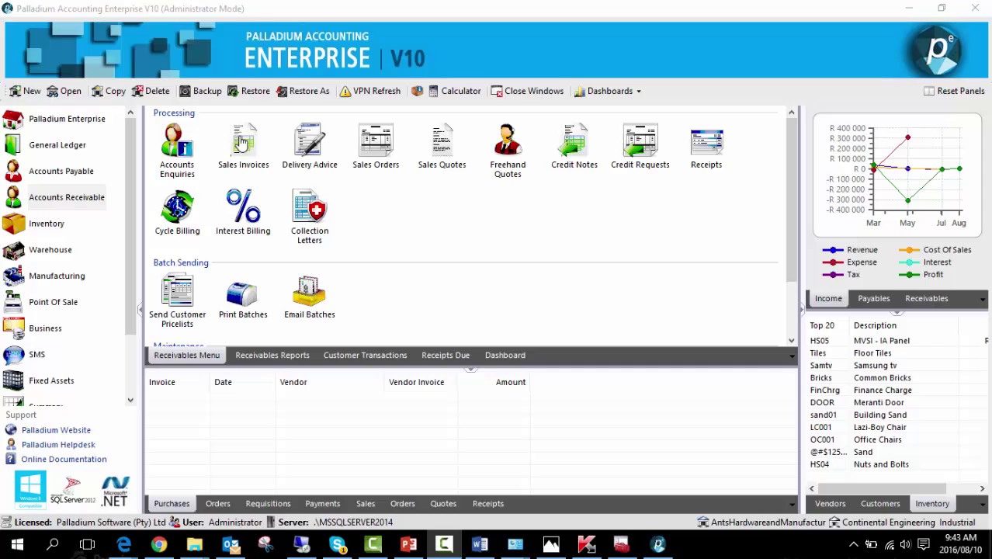
# Step: Start a sales invoice for the first customer with one 50kg Cement line at 48,67
pyautogui.click(241, 140)
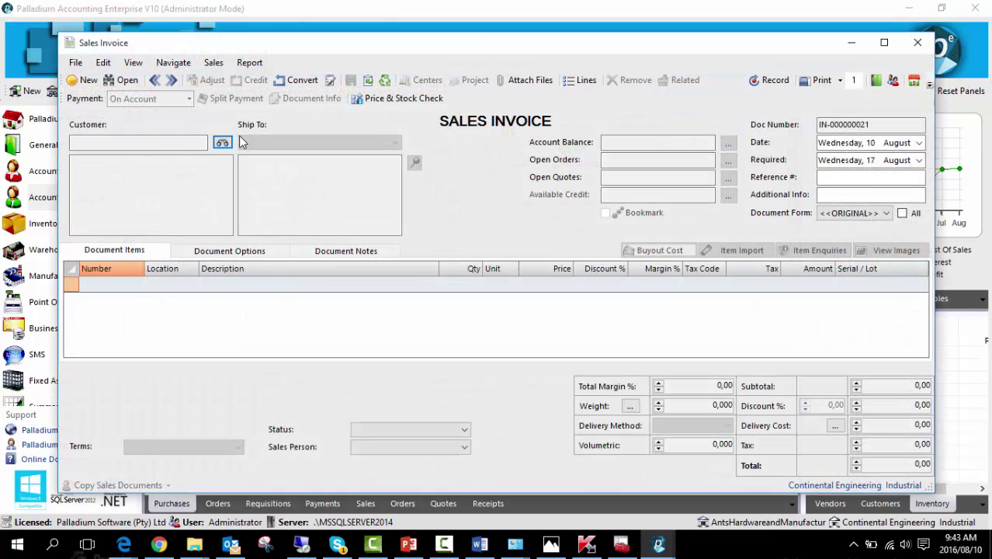
pyautogui.click(222, 144)
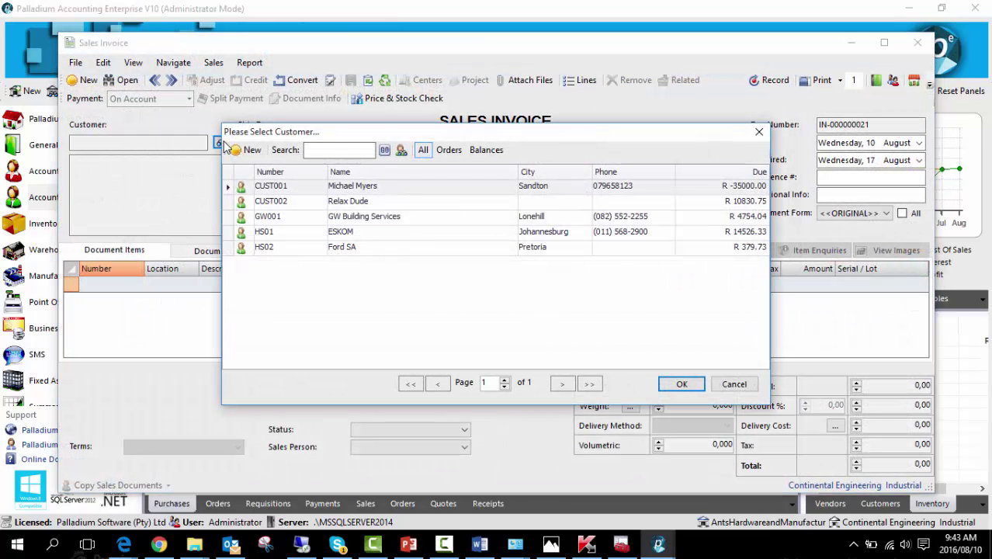
pyautogui.doubleClick(359, 192)
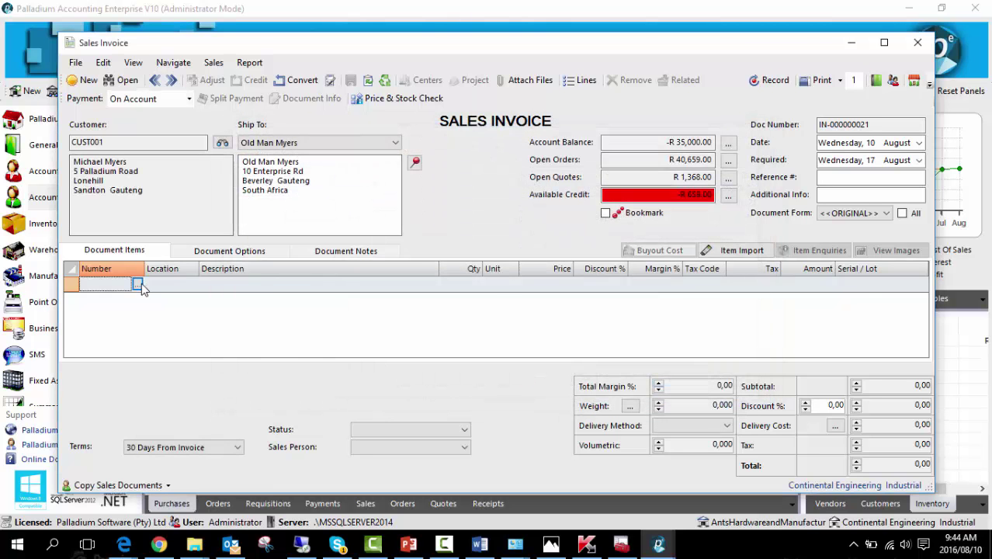
pyautogui.click(142, 283)
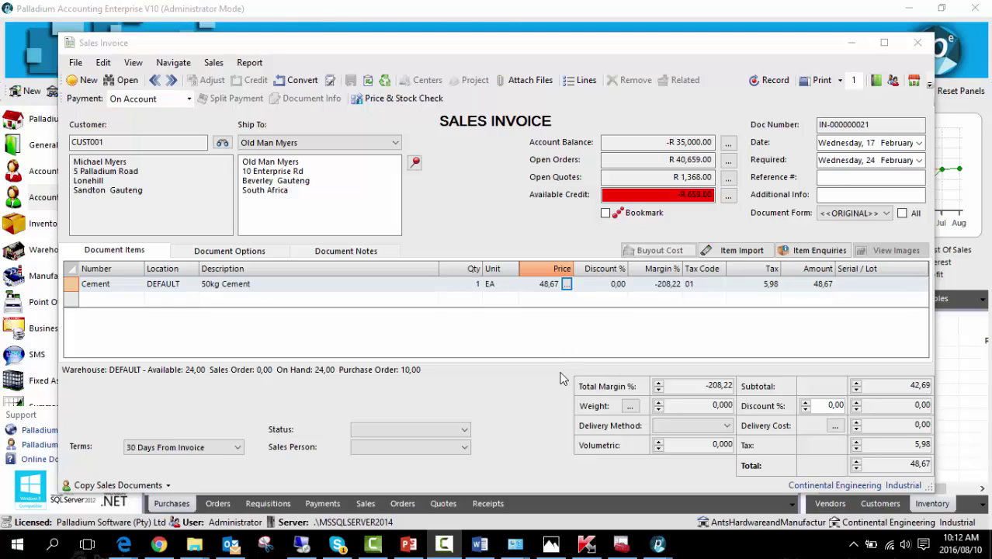
# Step: Redate the invoice to 09 December 2015, dropping the Cement price to 3,63
pyautogui.click(918, 142)
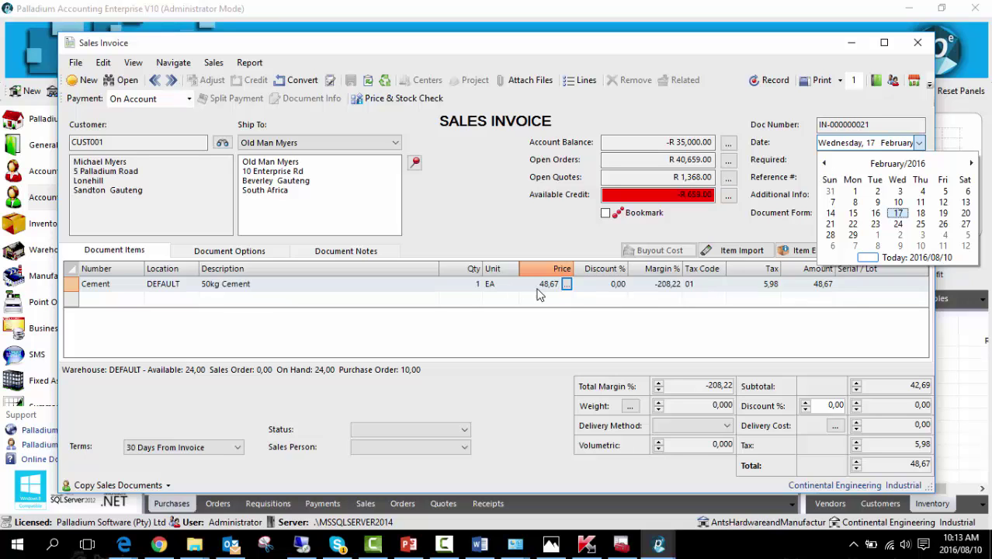
pyautogui.click(825, 163)
pyautogui.click(824, 163)
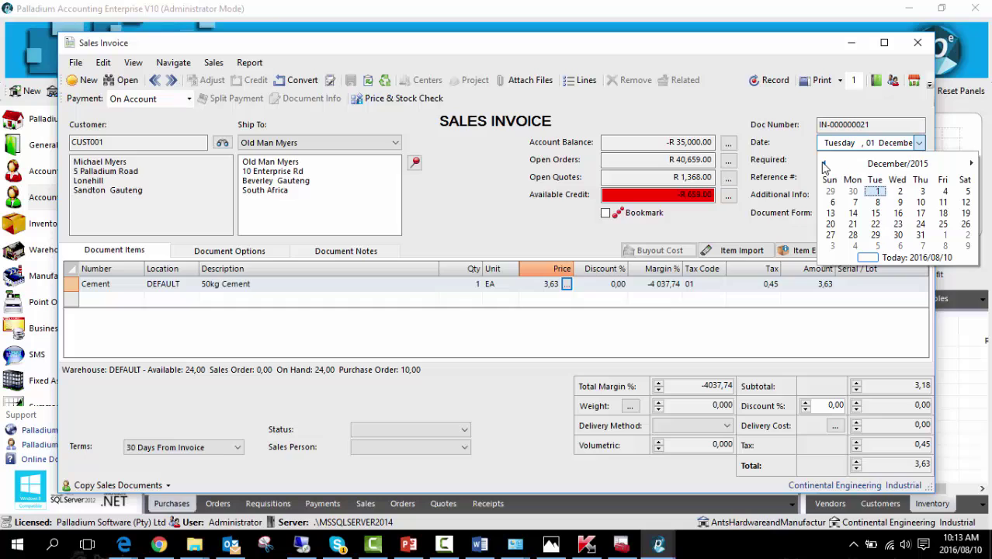
pyautogui.click(877, 202)
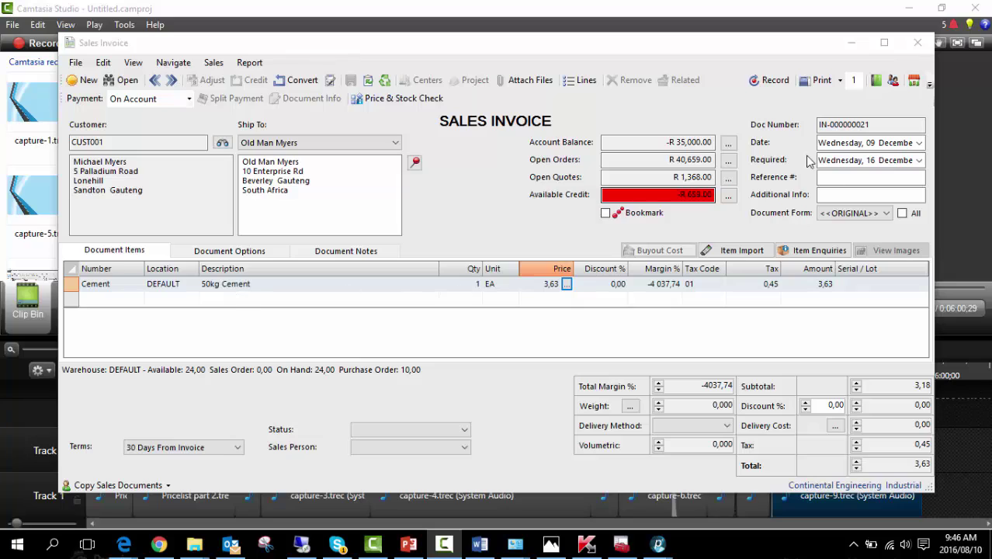
# Step: Compare Cement prices per pricelist: PRICE1 187,50, REGULAR 82,50, PRICETUTORIAL 3,63
pyautogui.click(566, 285)
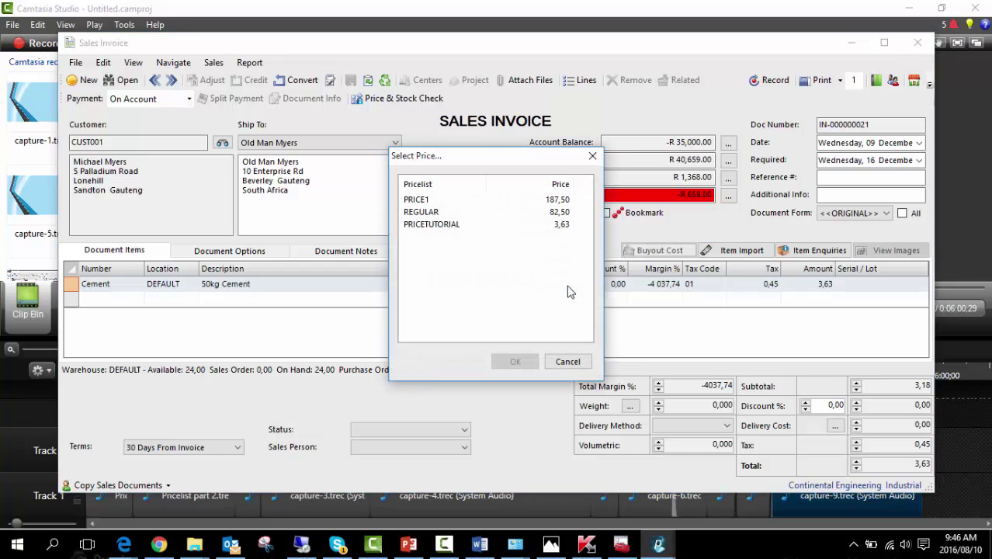